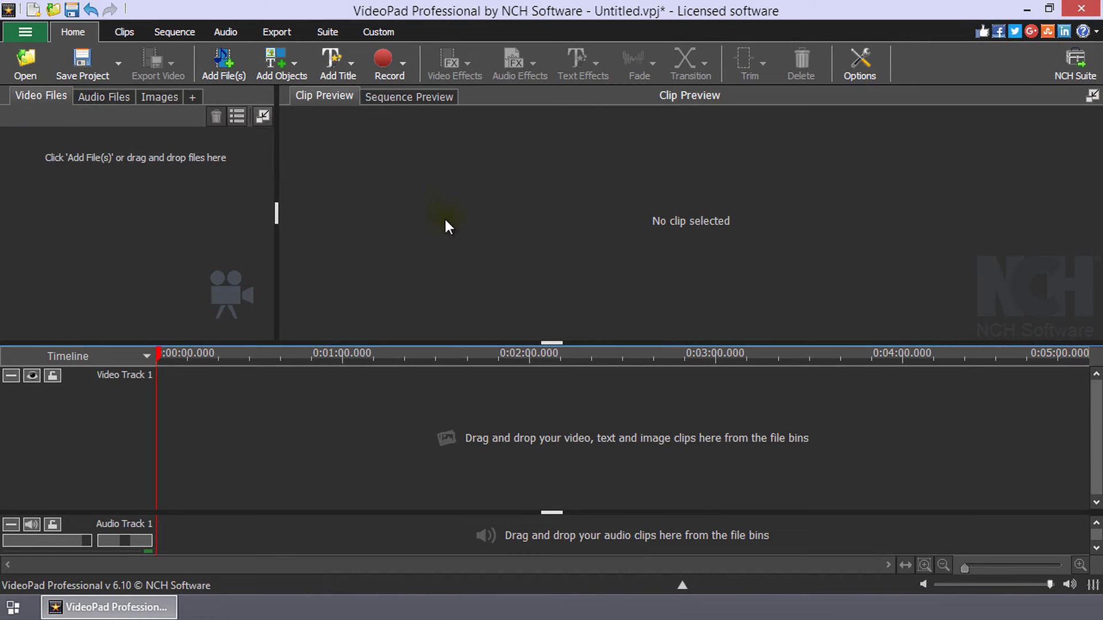
{"action": "key", "text": "alt+Tab"}
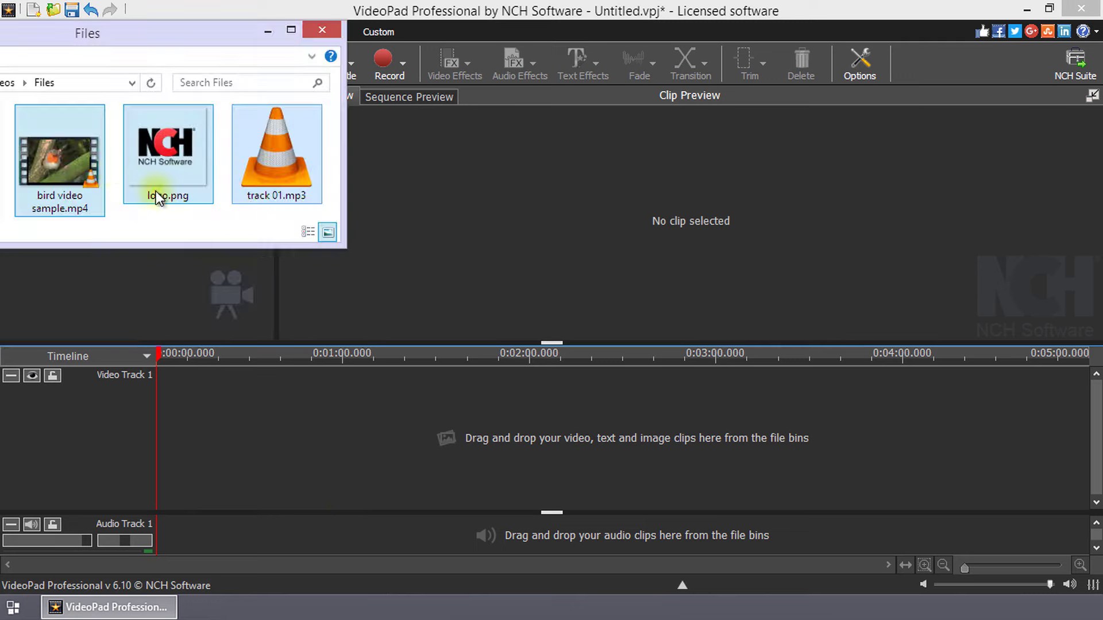
{"action": "left_click_drag", "start_coordinate": [77, 147], "coordinate": [95, 298]}
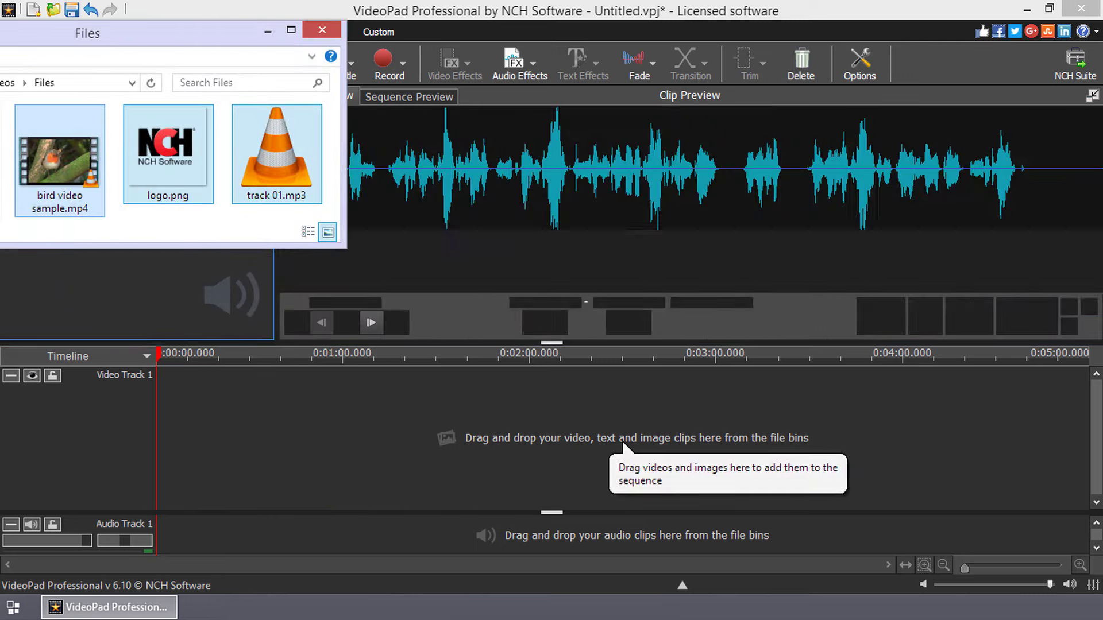
{"action": "left_click", "coordinate": [42, 97]}
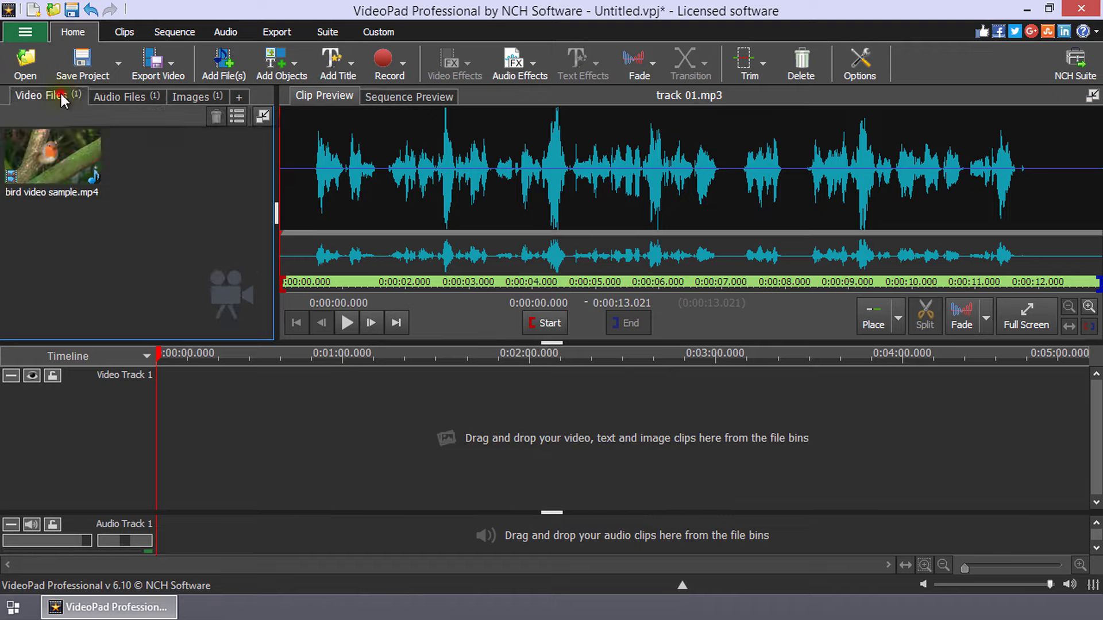
{"action": "left_click", "coordinate": [194, 95]}
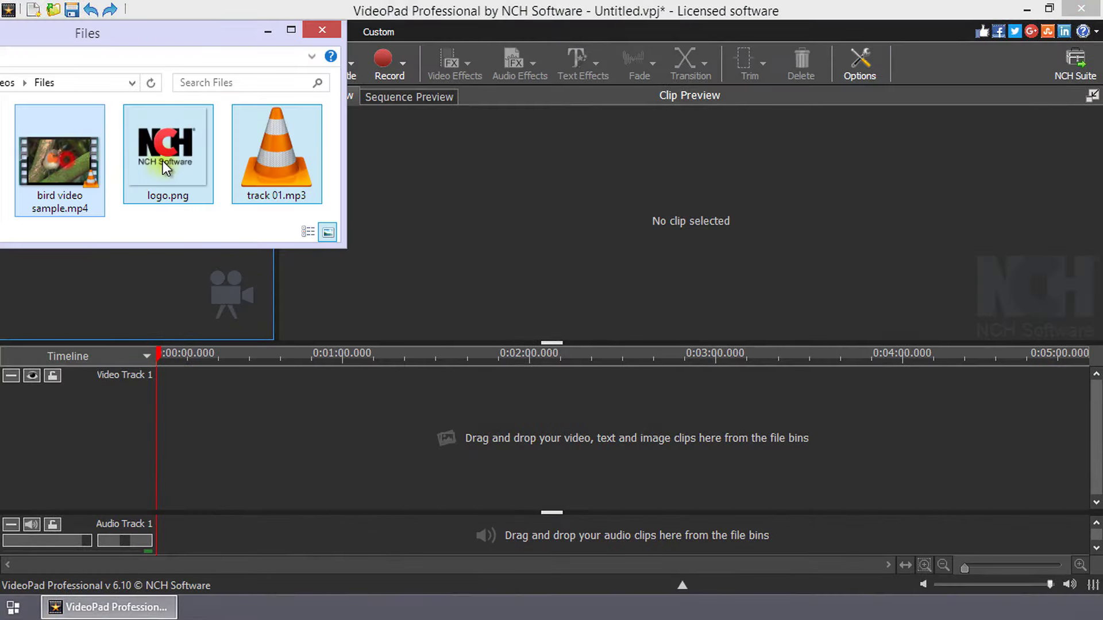
{"action": "left_click_drag", "start_coordinate": [163, 160], "coordinate": [457, 204]}
{"action": "left_click_drag", "start_coordinate": [60, 157], "coordinate": [172, 425]}
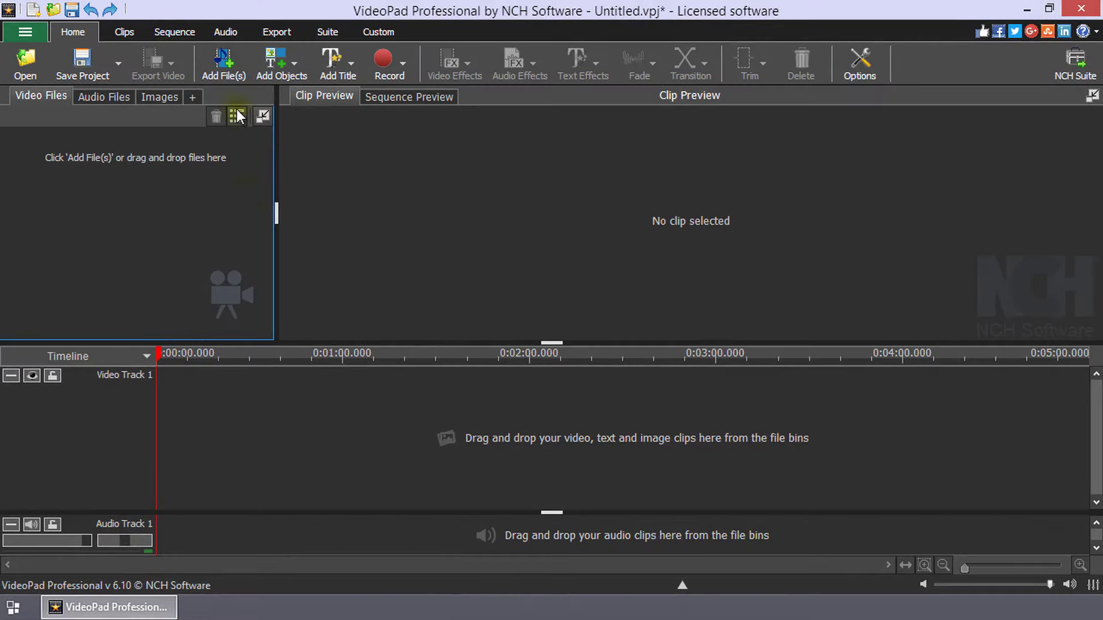
Step: Select the bird video, logo image and audio track together in Add File(s) and import them
{"action": "left_click", "coordinate": [236, 77]}
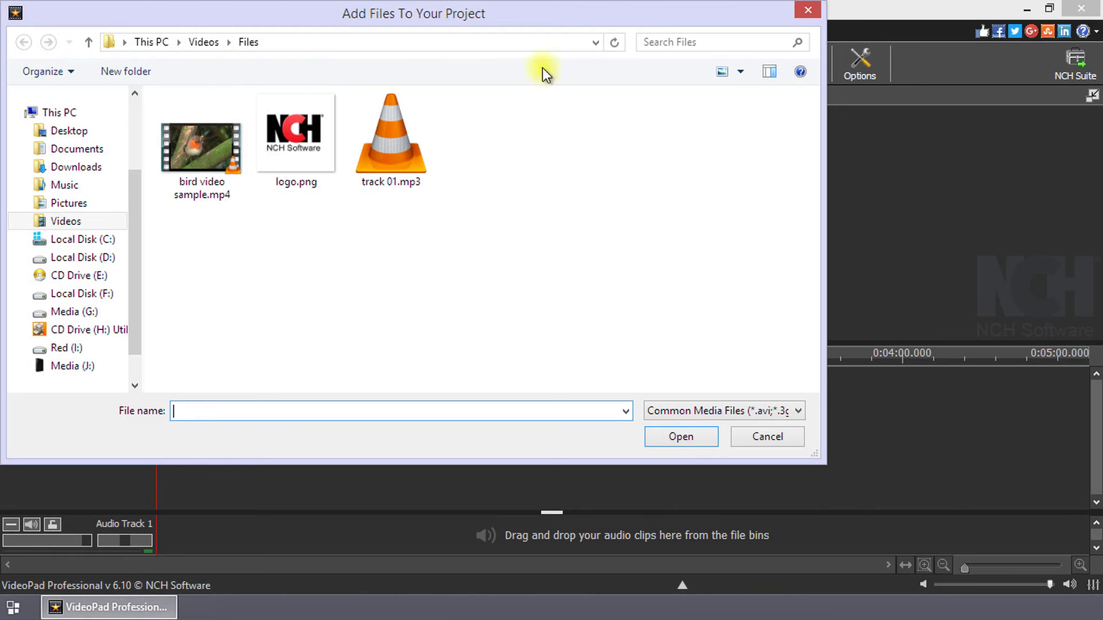
{"action": "left_click_drag", "start_coordinate": [533, 276], "coordinate": [213, 133]}
{"action": "left_click", "coordinate": [691, 435]}
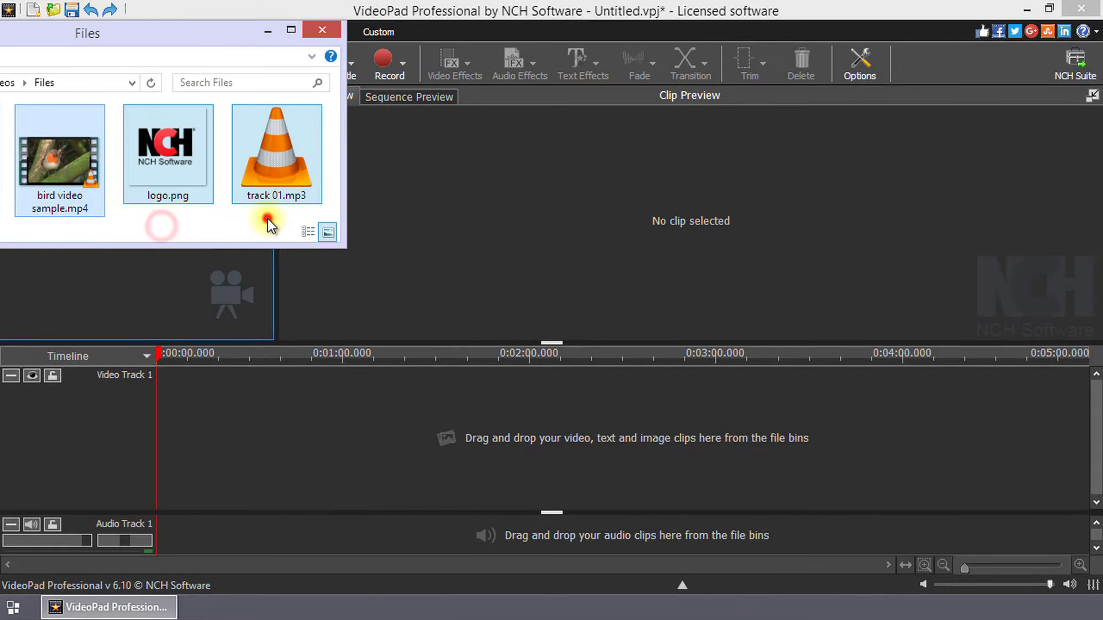
{"action": "left_click", "coordinate": [268, 219]}
{"action": "left_click_drag", "start_coordinate": [239, 198], "coordinate": [58, 144]}
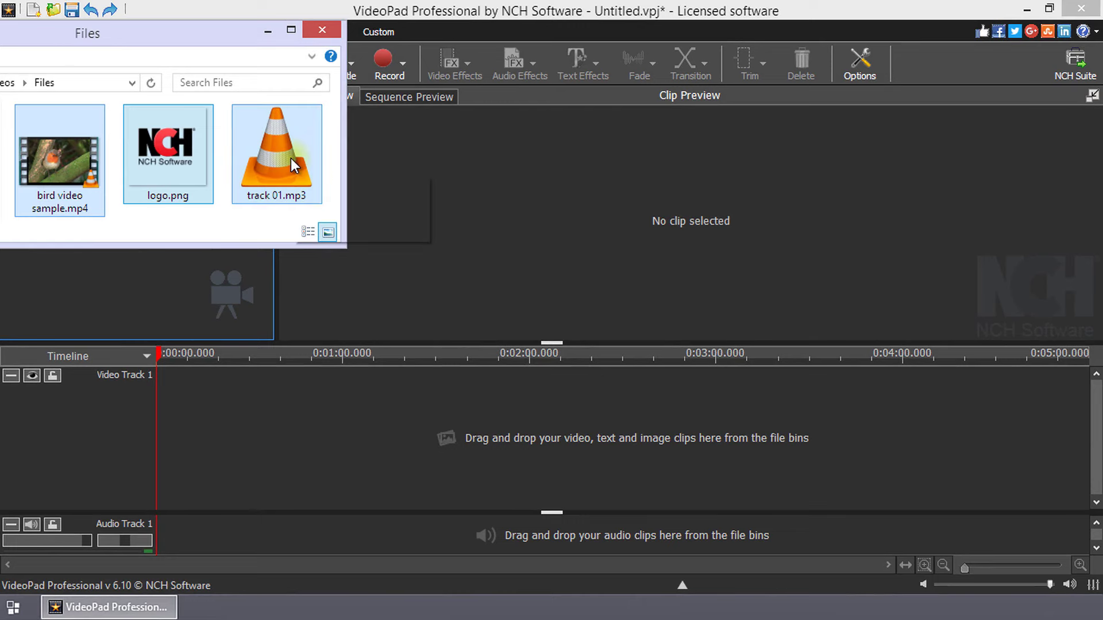
{"action": "left_click_drag", "start_coordinate": [291, 157], "coordinate": [210, 305]}
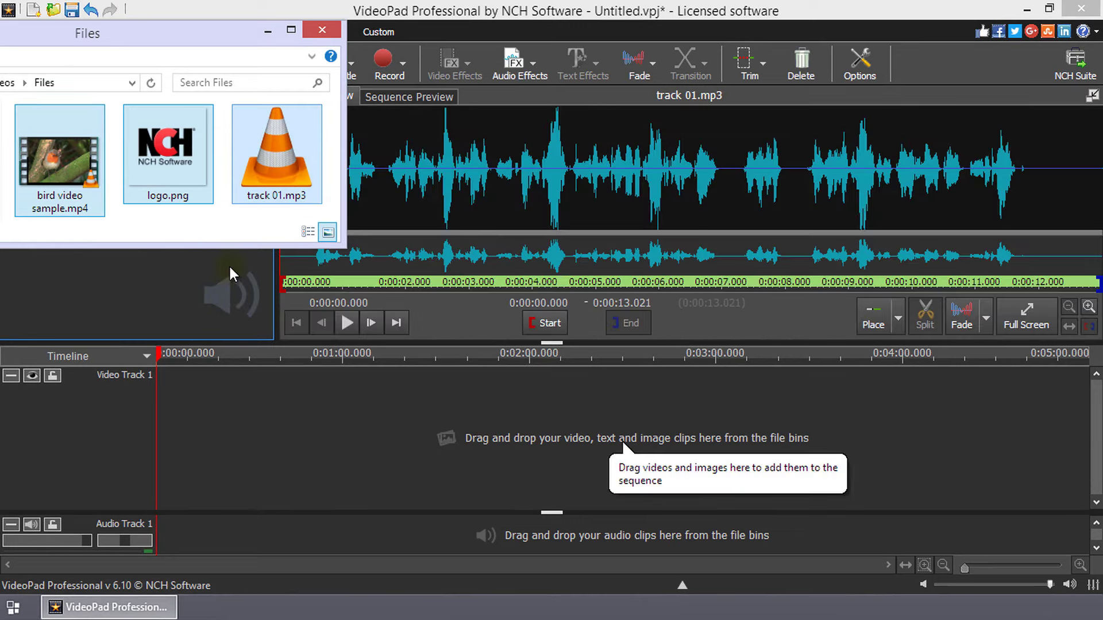
{"action": "left_click", "coordinate": [274, 30]}
{"action": "left_click", "coordinate": [191, 95]}
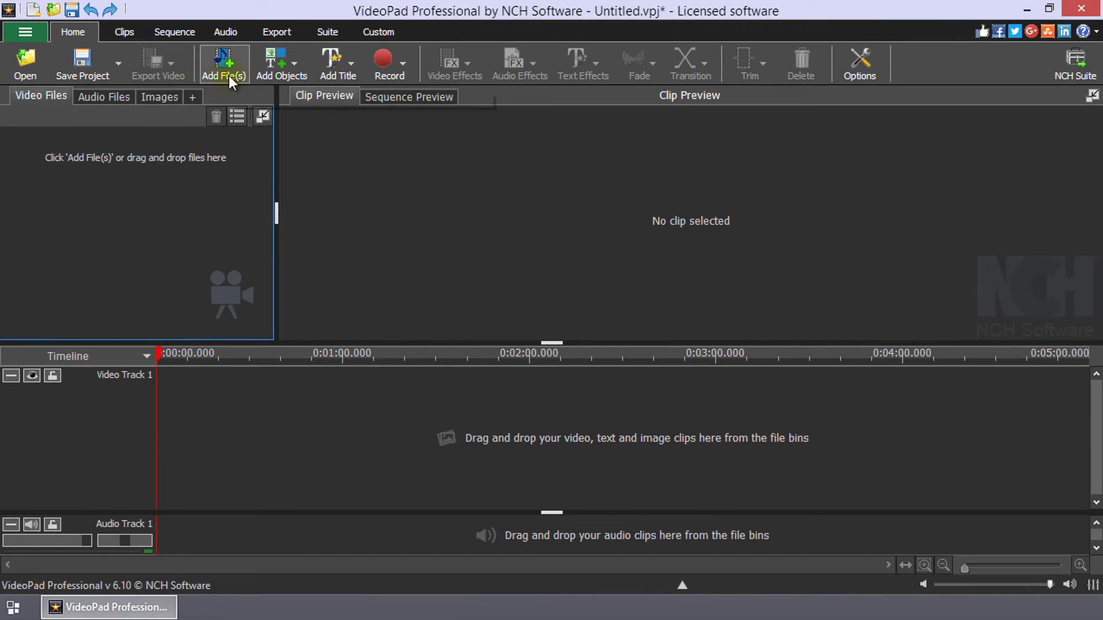
Step: Switch the ribbon from the Clips tab to the Audio tab
{"action": "left_click", "coordinate": [132, 31]}
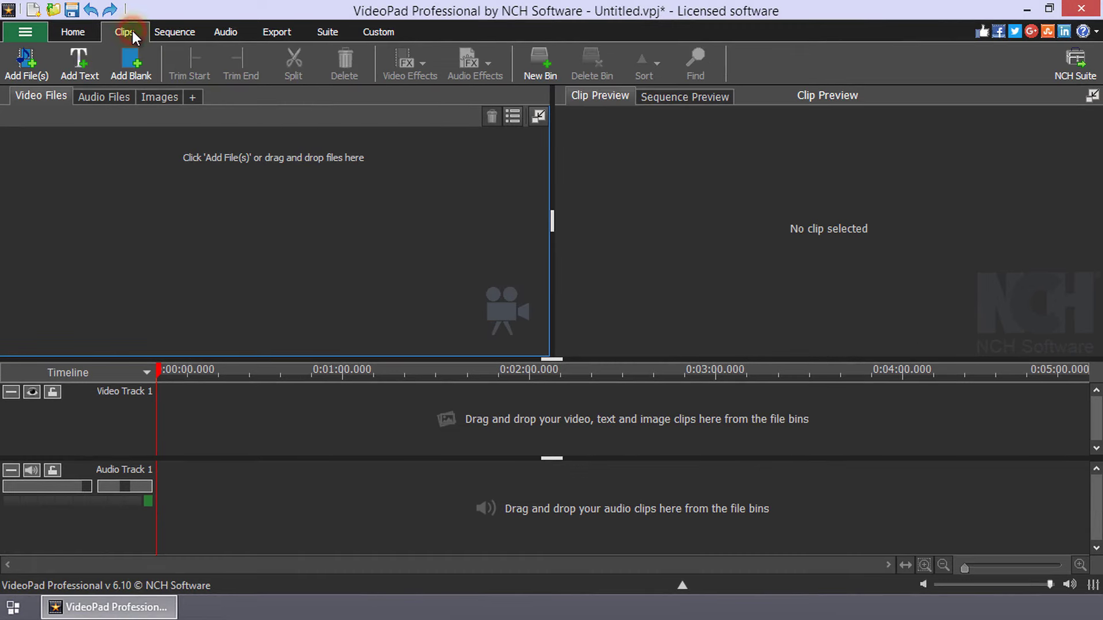
{"action": "left_click", "coordinate": [230, 34]}
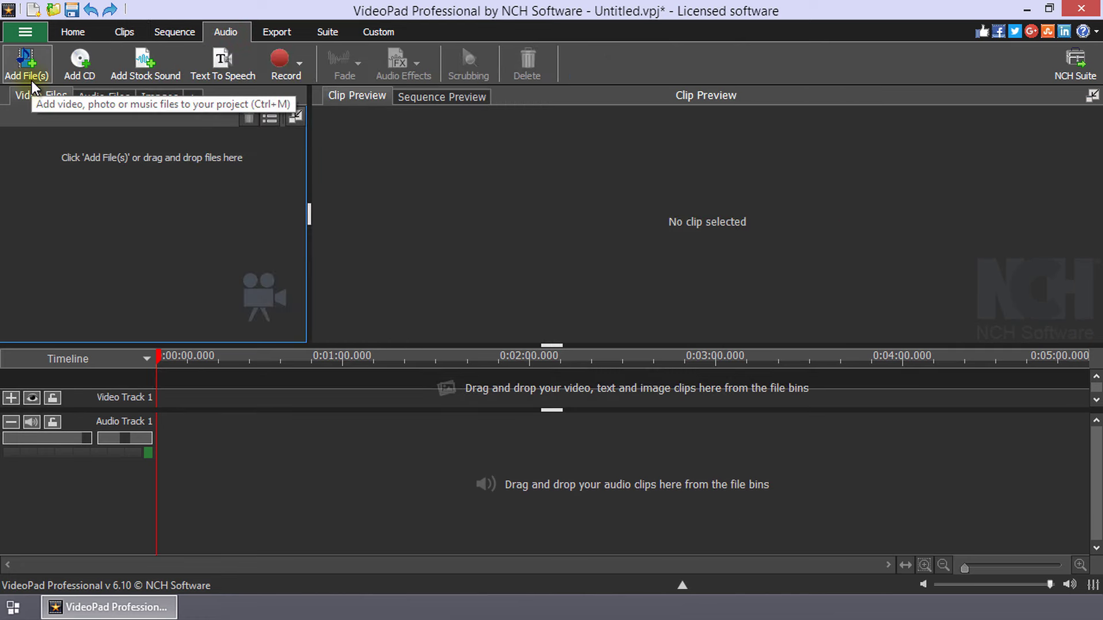
Step: Filter Add Files to Common Video Files and import only bird video sample.mp4
{"action": "left_click", "coordinate": [32, 79]}
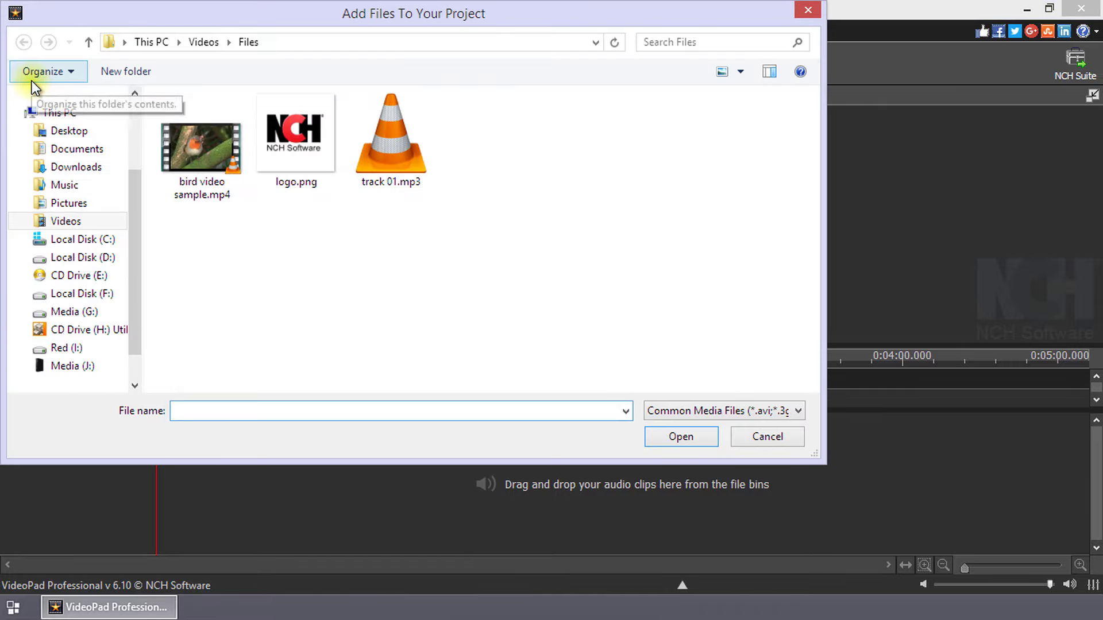
{"action": "left_click_drag", "start_coordinate": [483, 257], "coordinate": [158, 90]}
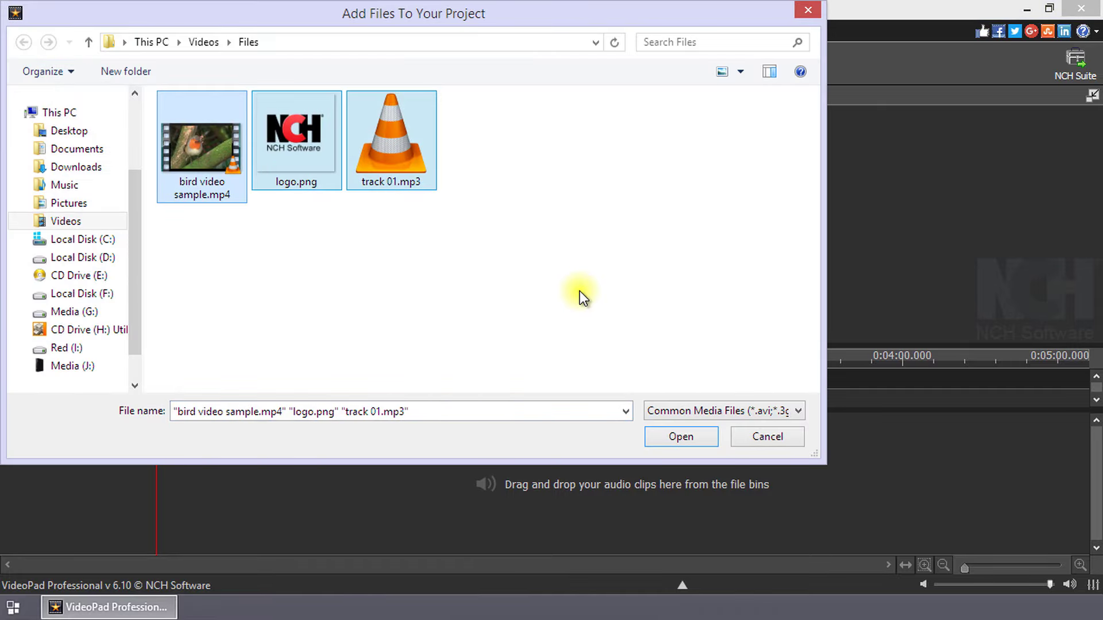
{"action": "left_click", "coordinate": [563, 284]}
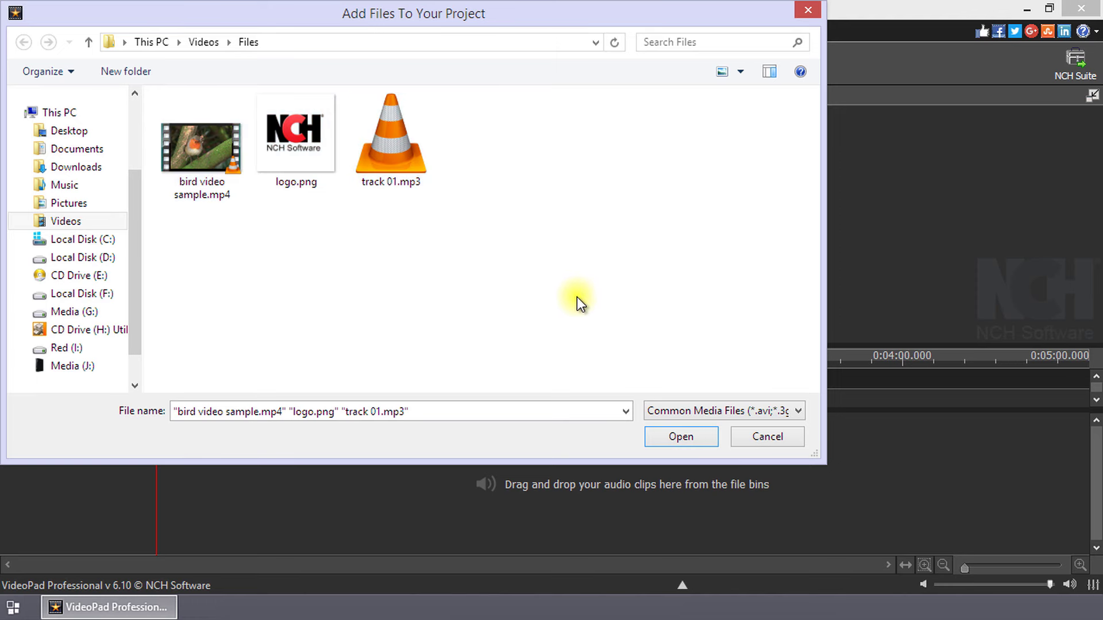
{"action": "left_click", "coordinate": [711, 409]}
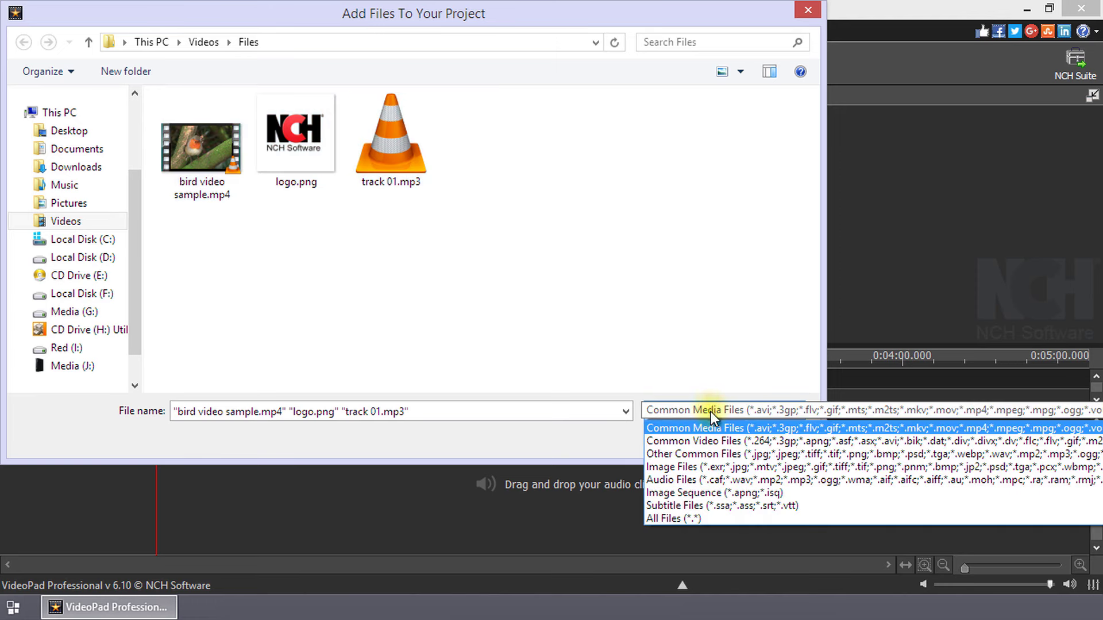
{"action": "left_click", "coordinate": [711, 440]}
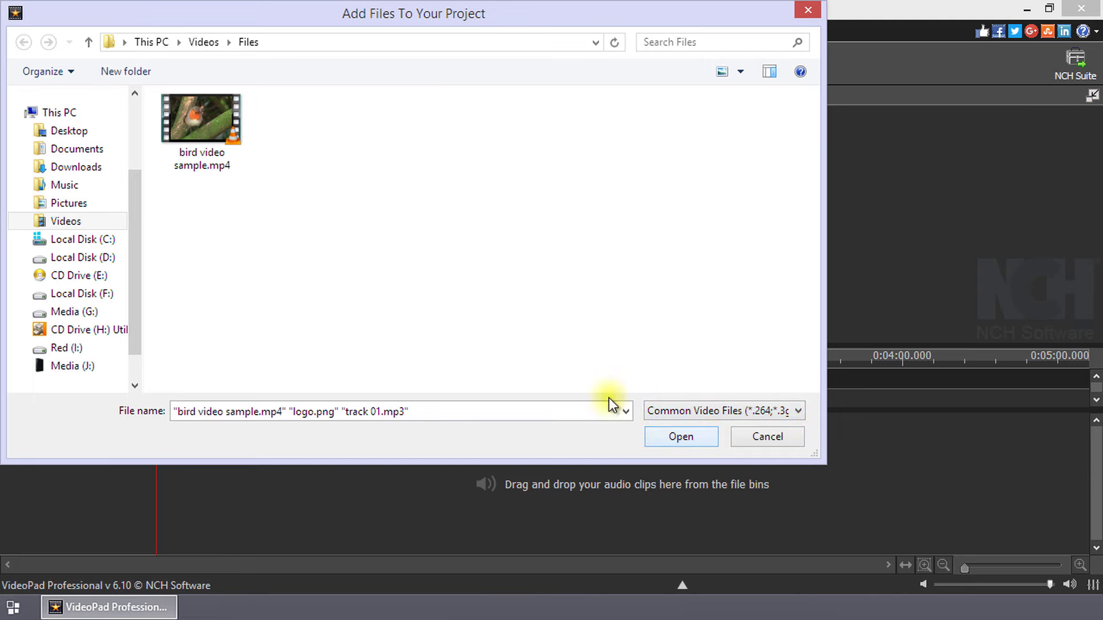
{"action": "left_click", "coordinate": [204, 152]}
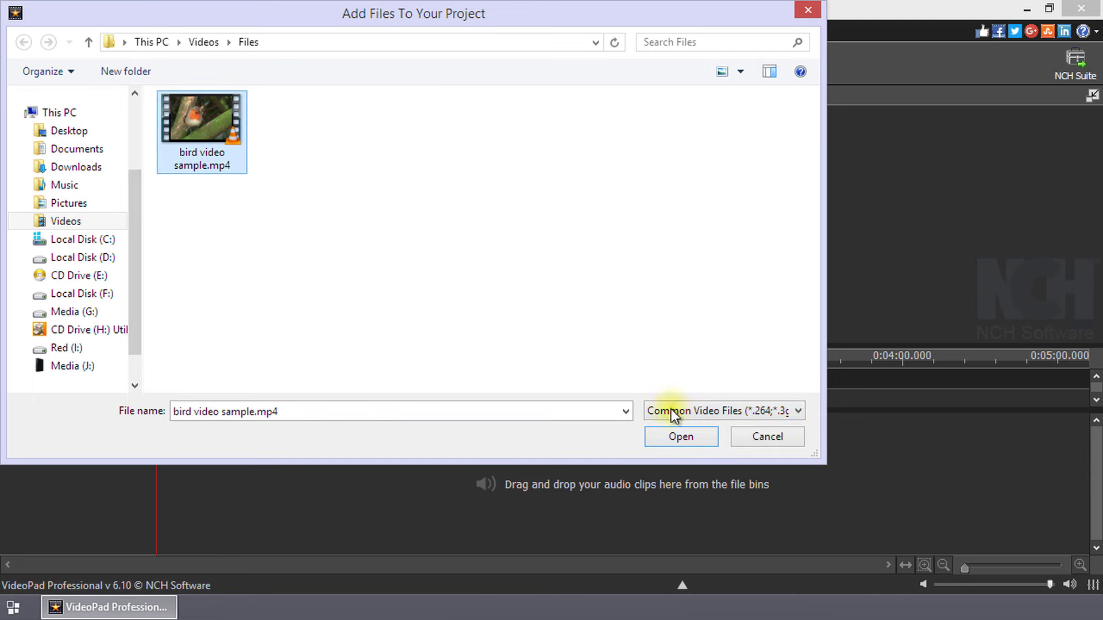
{"action": "left_click", "coordinate": [667, 436]}
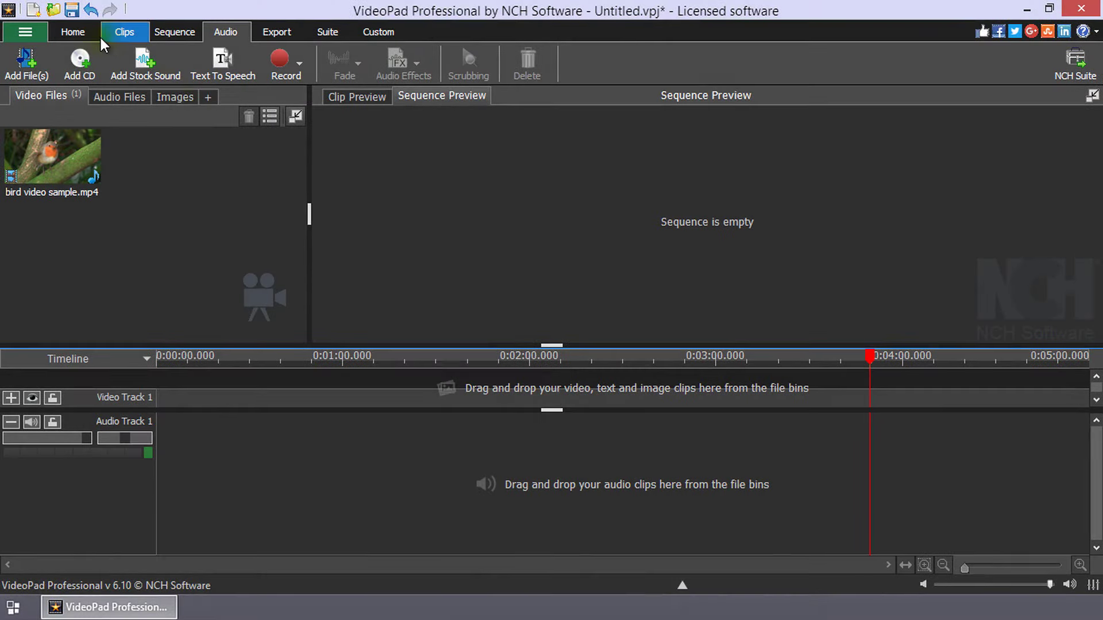
Step: Record a 10.8-second webcam clip of the wall clock, saved as My Video - 0001.mp4
{"action": "left_click", "coordinate": [72, 32]}
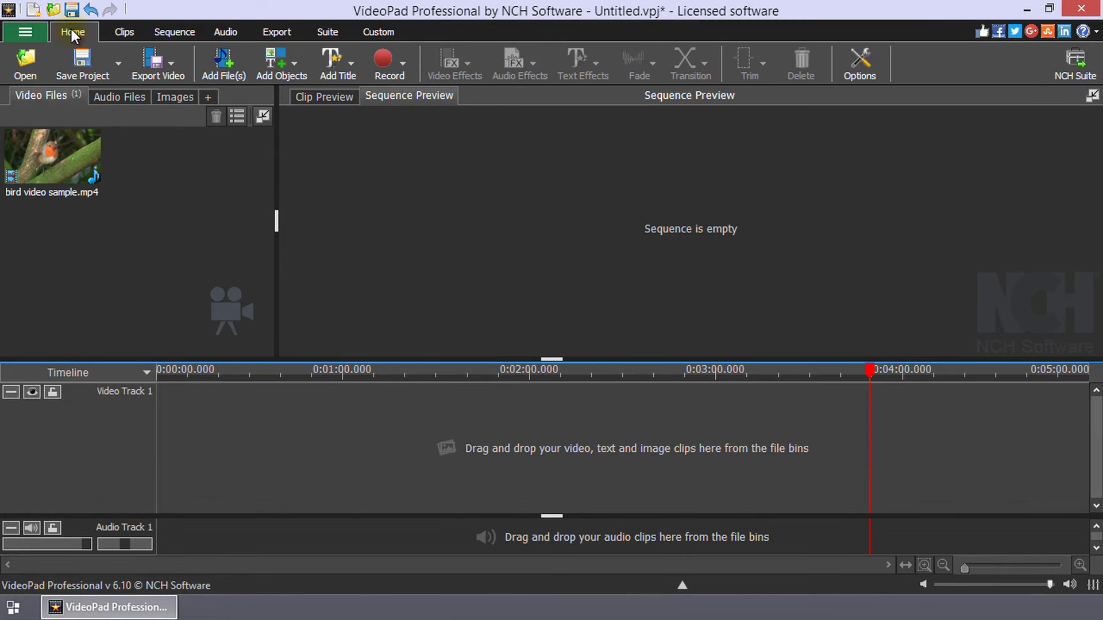
{"action": "left_click", "coordinate": [405, 75]}
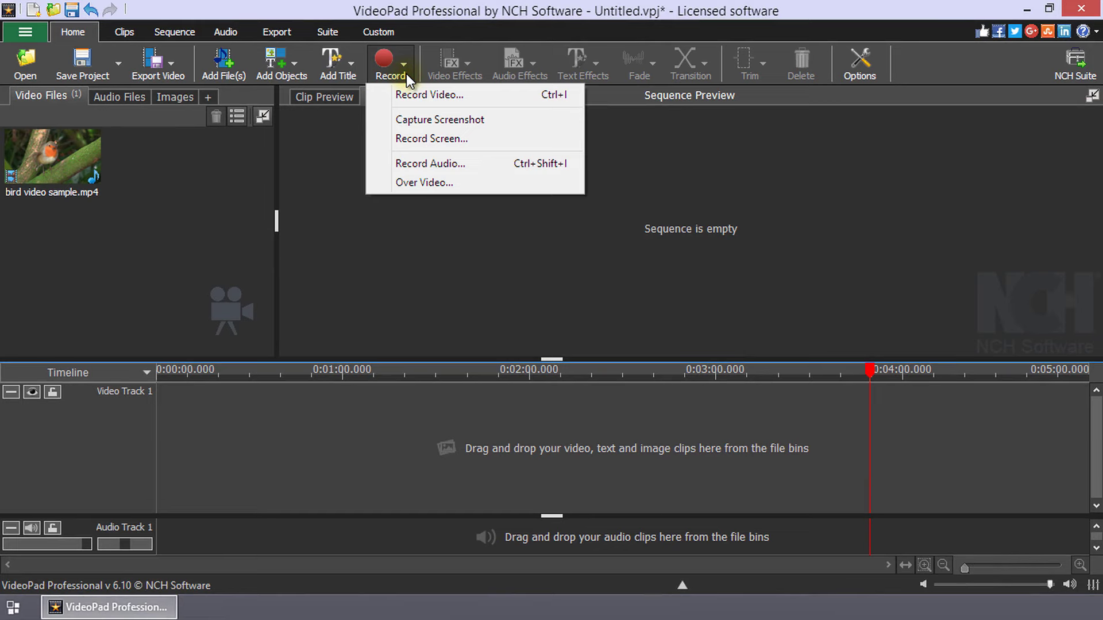
{"action": "left_click", "coordinate": [411, 95]}
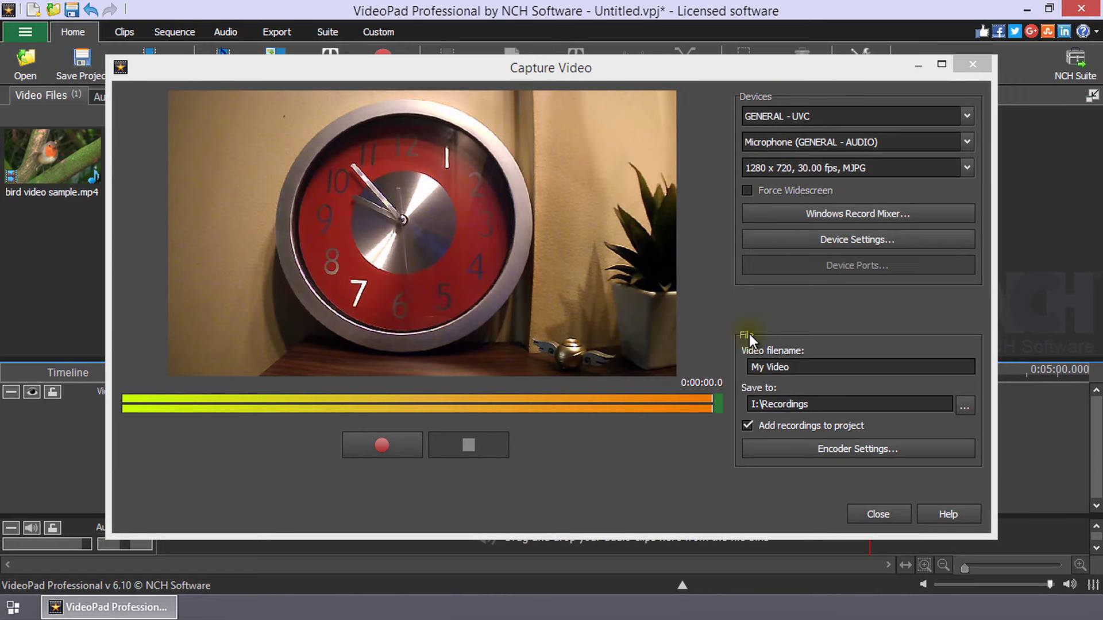
{"action": "left_click", "coordinate": [761, 365]}
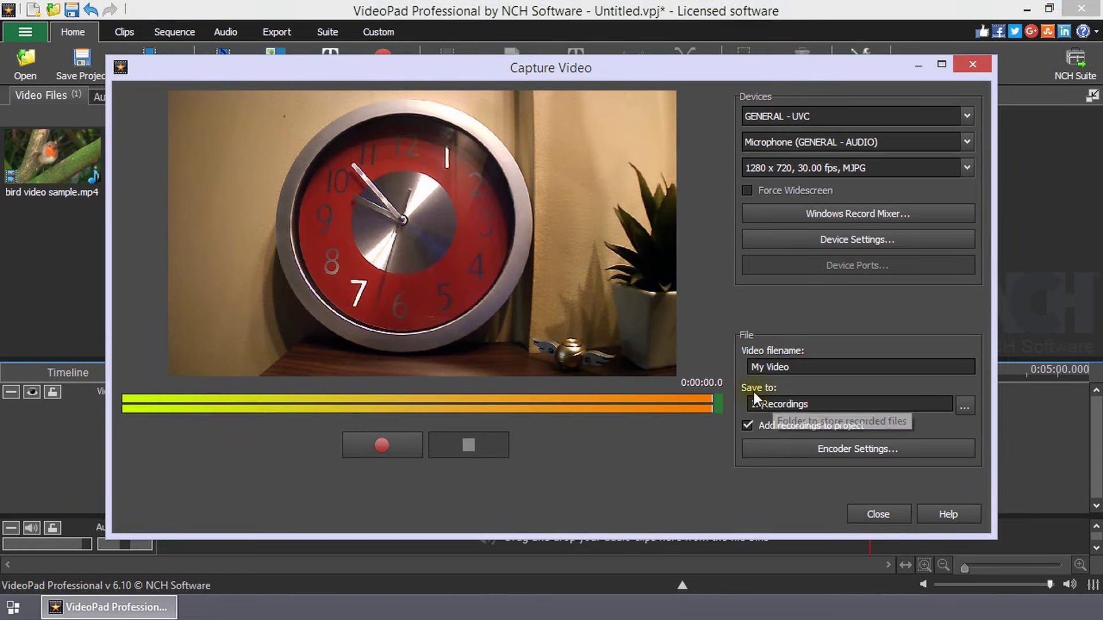
{"action": "left_click", "coordinate": [395, 446]}
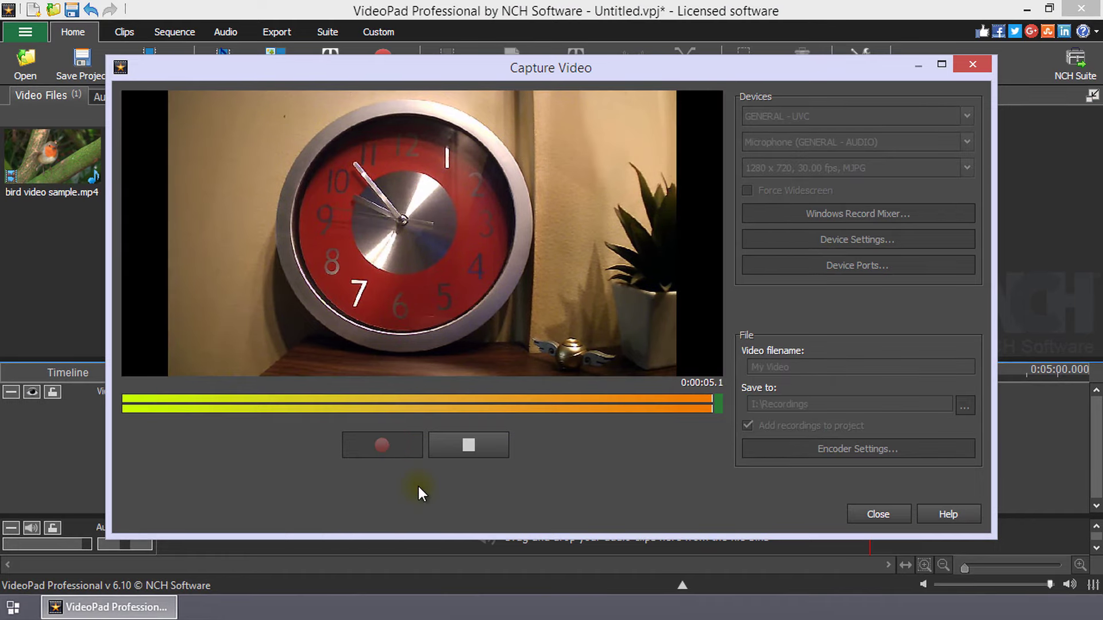
{"action": "left_click", "coordinate": [473, 457]}
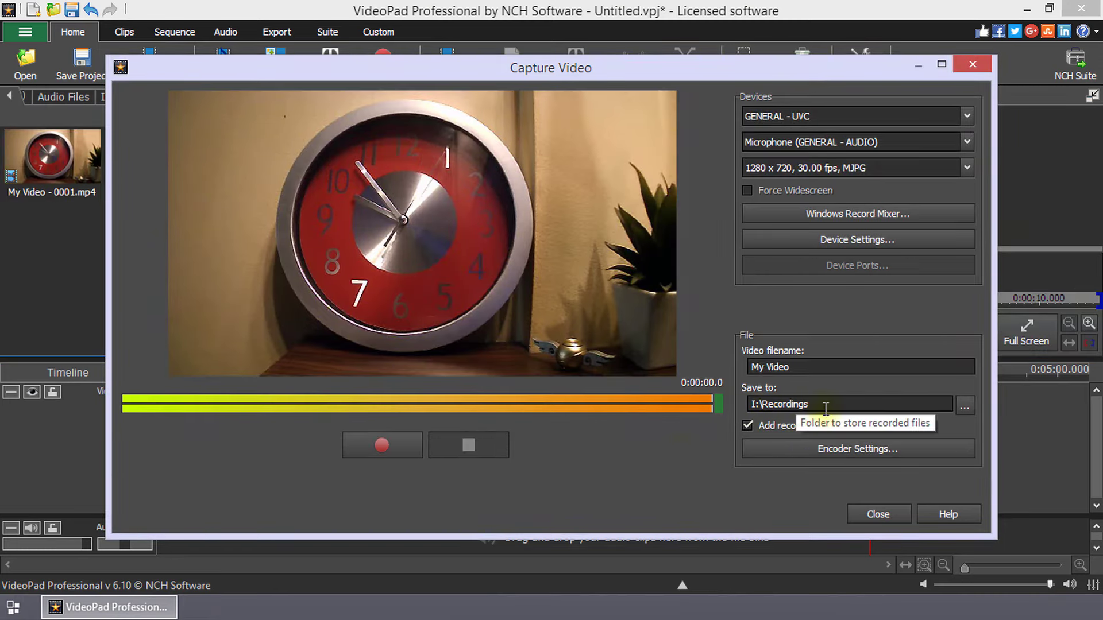
{"action": "left_click", "coordinate": [882, 515]}
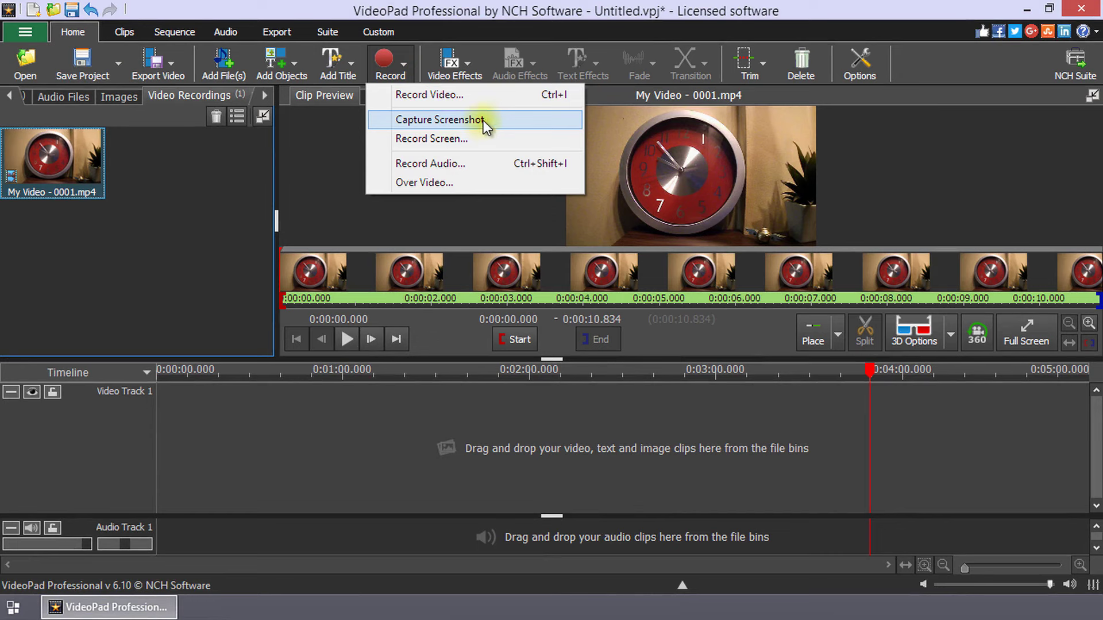
{"action": "left_click", "coordinate": [483, 138]}
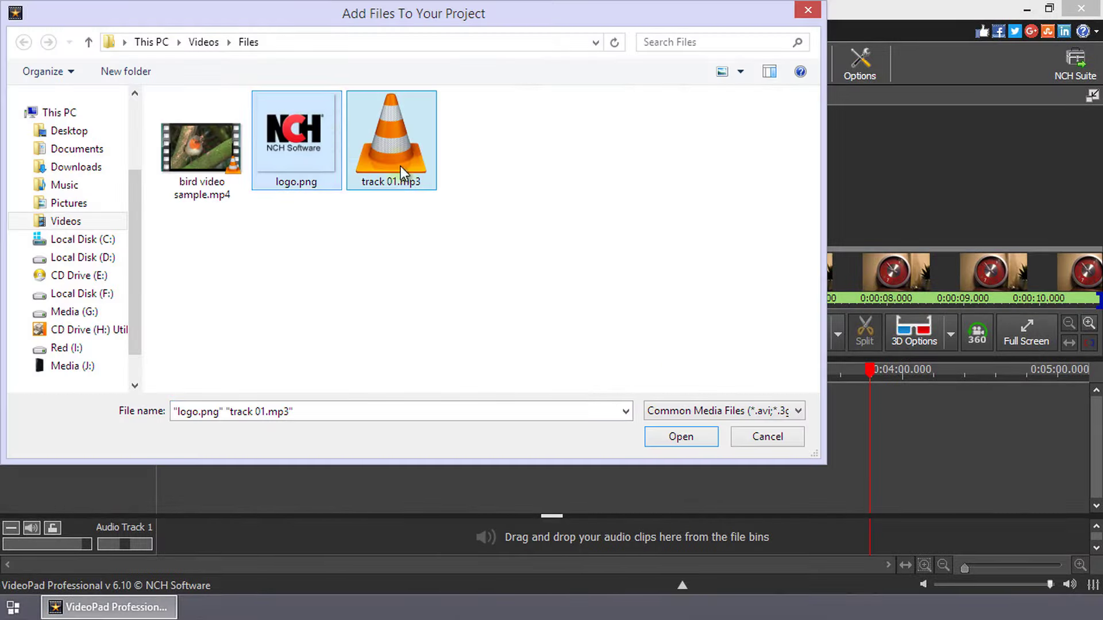
Step: Import logo.png and track 01.mp3, then check the Video Files, Audio Files, Images and Video Recordings bins
{"action": "left_click", "coordinate": [680, 435]}
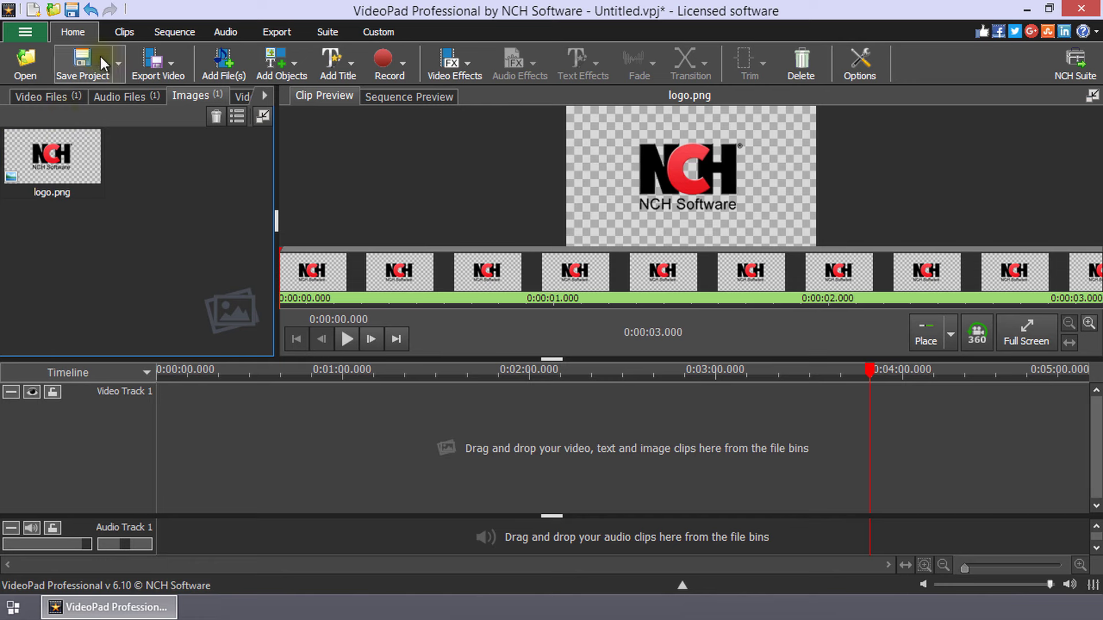
{"action": "left_click", "coordinate": [39, 94]}
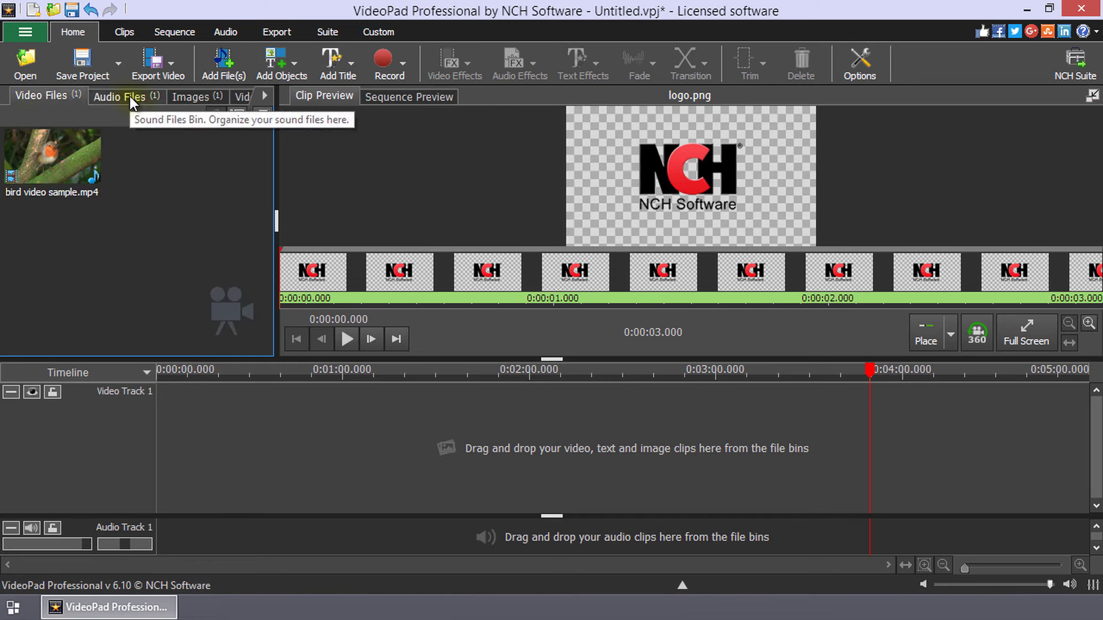
{"action": "left_click", "coordinate": [131, 96]}
{"action": "left_click", "coordinate": [191, 98]}
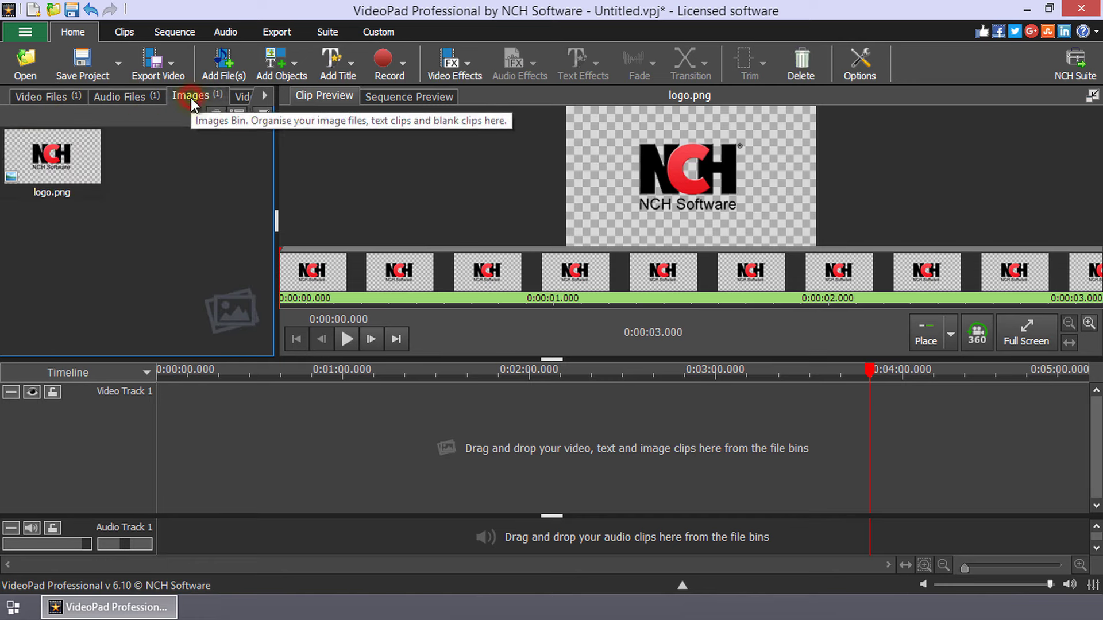
{"action": "left_click", "coordinate": [264, 95]}
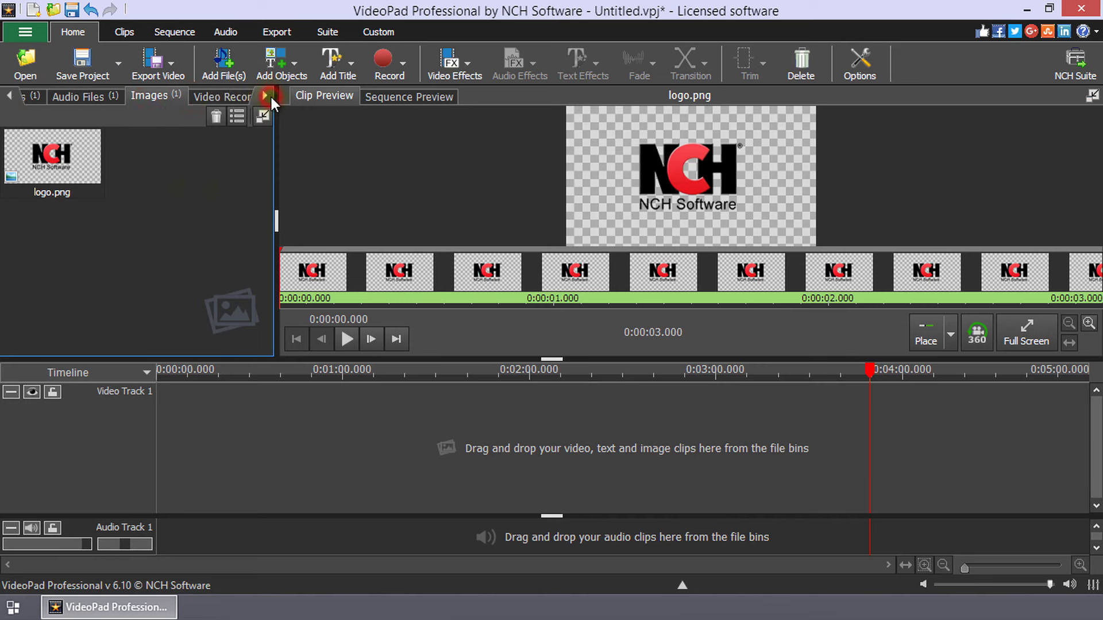
{"action": "left_click", "coordinate": [264, 95]}
{"action": "left_click", "coordinate": [213, 96]}
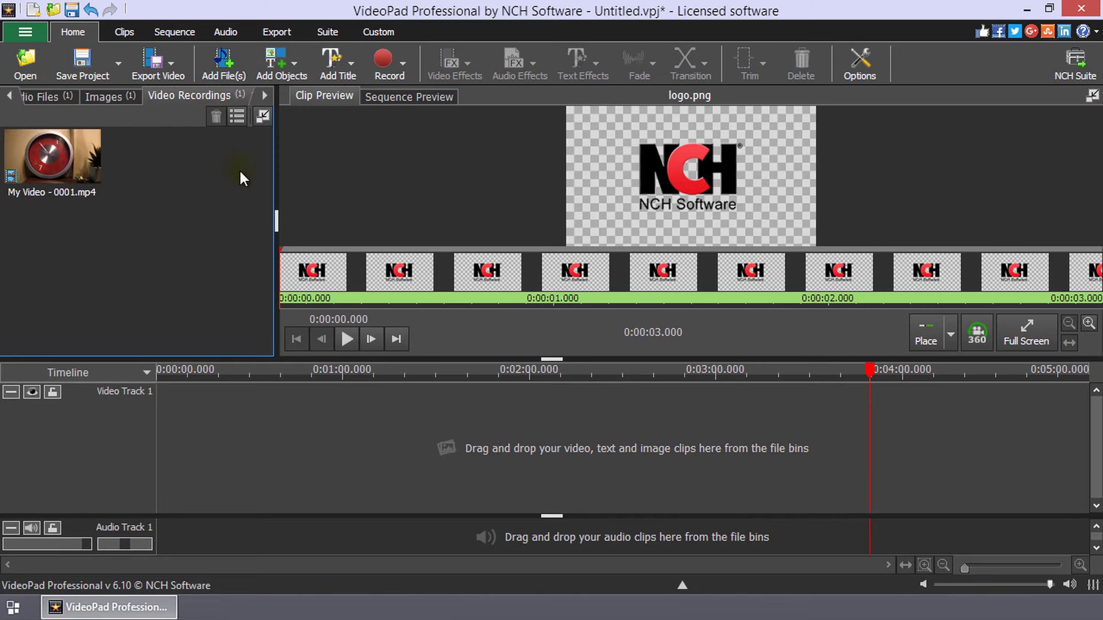
Step: Add an empty custom bin called My Bin from the + bin tab
{"action": "left_click", "coordinate": [270, 94]}
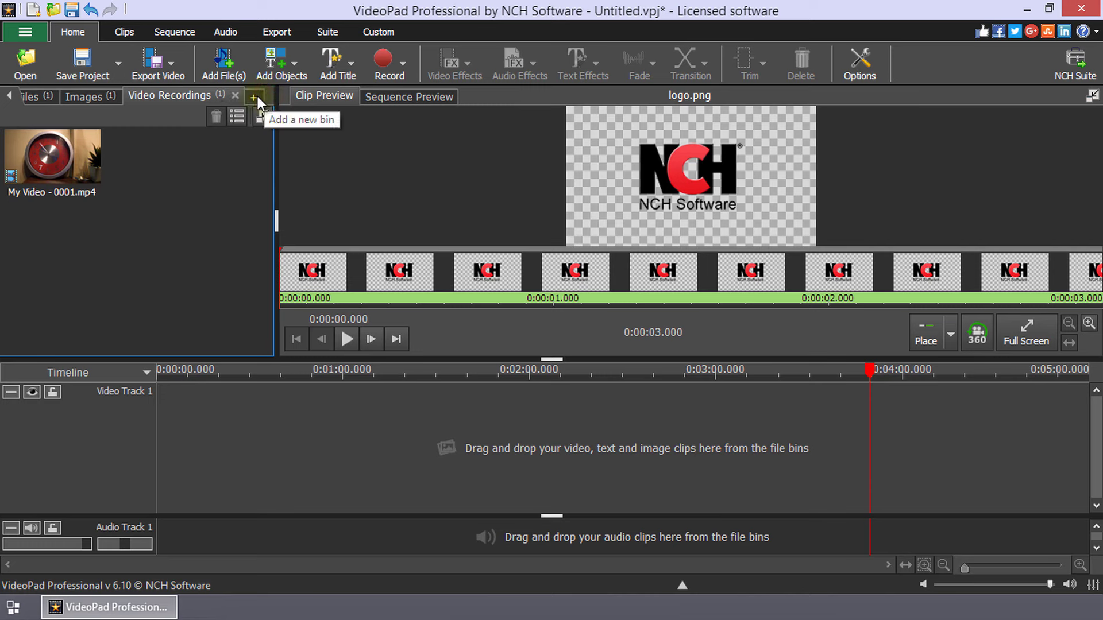
{"action": "left_click", "coordinate": [257, 95]}
{"action": "type", "text": "My Bin"}
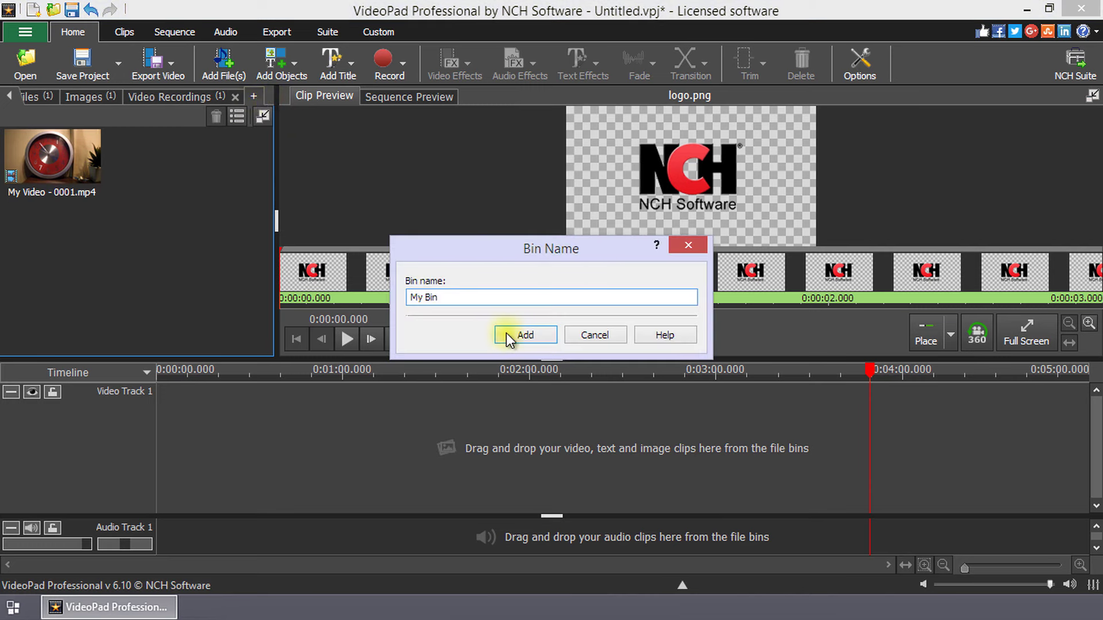
{"action": "left_click", "coordinate": [507, 335]}
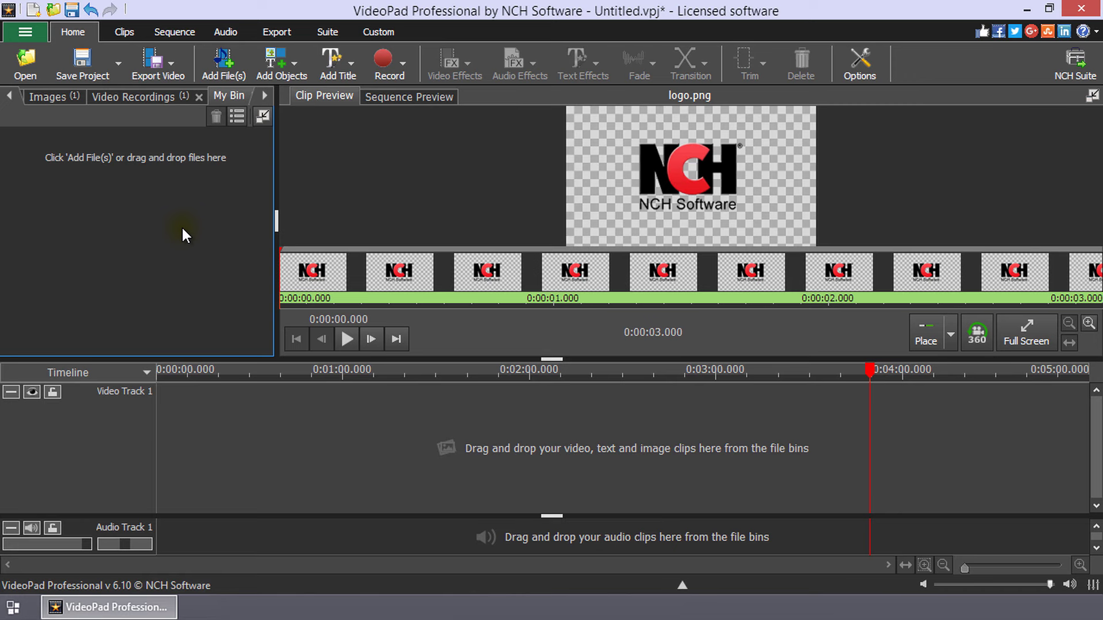
{"action": "left_click", "coordinate": [8, 98]}
Step: In the Audio Files bin, add a new folder called Voice Tracks from the right-click menu
{"action": "left_click", "coordinate": [9, 97]}
{"action": "left_click", "coordinate": [65, 99]}
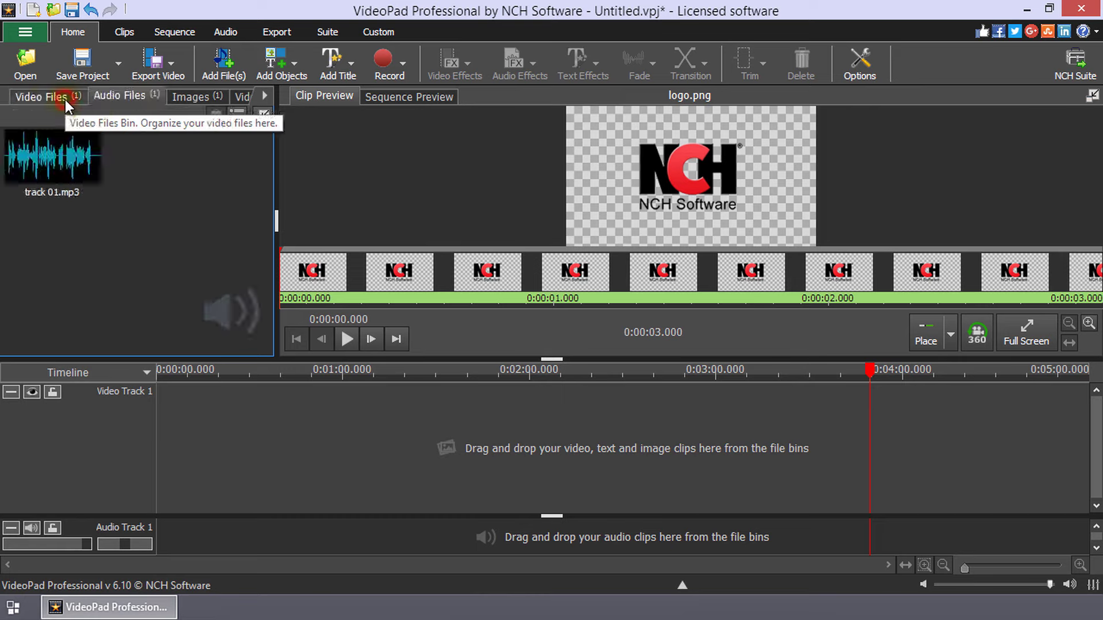
{"action": "right_click", "coordinate": [153, 146]}
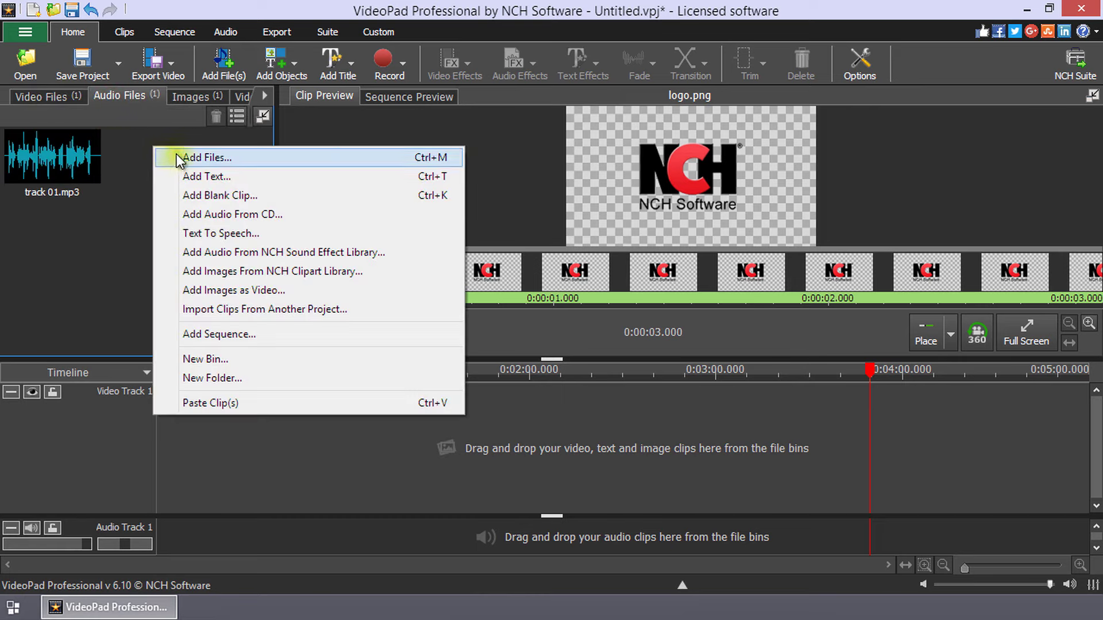
{"action": "left_click", "coordinate": [174, 377]}
{"action": "type", "text": "Vo"}
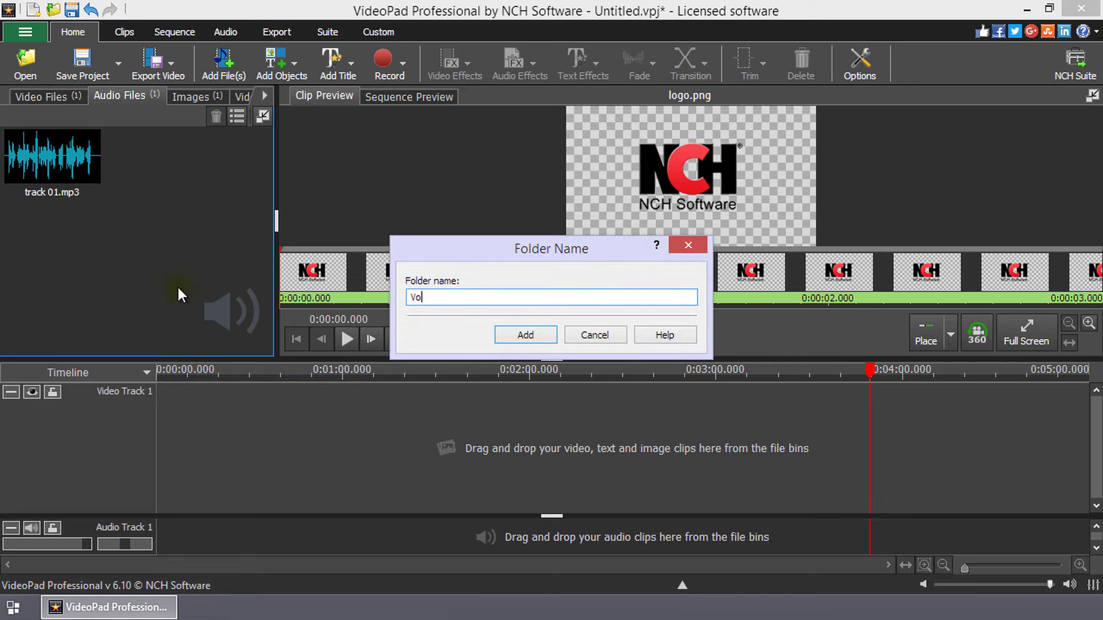
{"action": "type", "text": "ice Tracks"}
{"action": "left_click", "coordinate": [535, 336]}
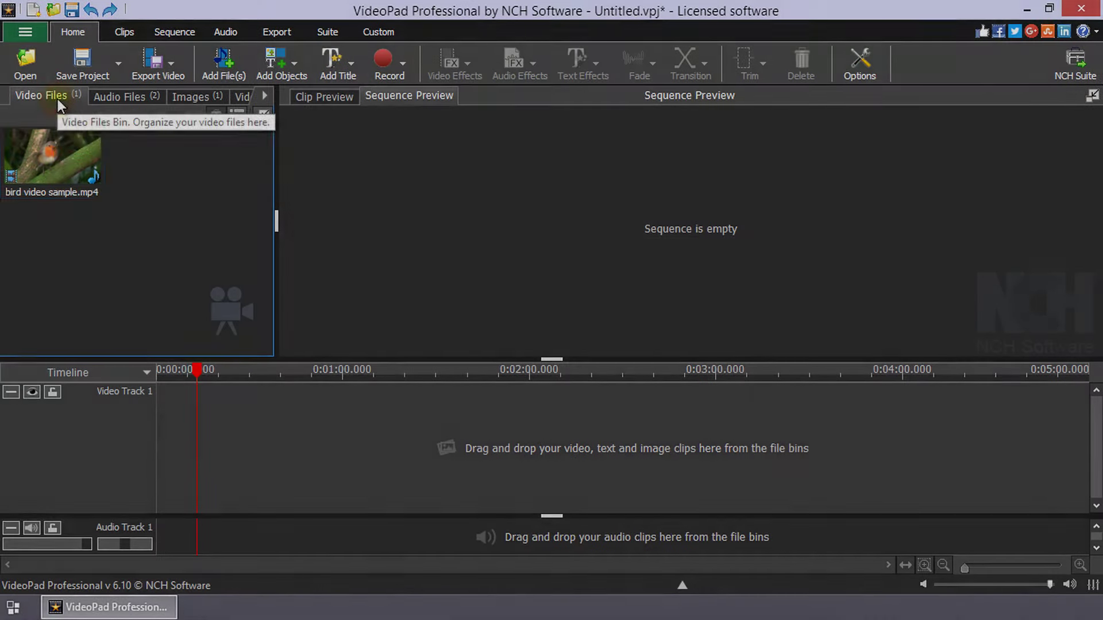
Step: Load bird video sample.mp4 into the clip preview and place it on Video Track 1
{"action": "mouse_move", "coordinate": [50, 157]}
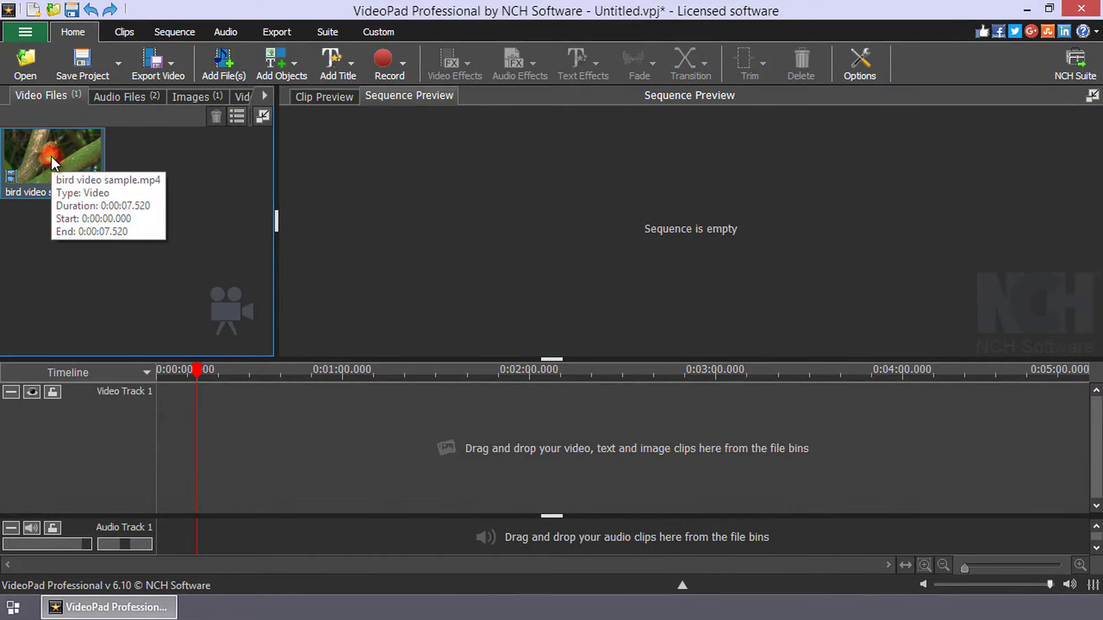
{"action": "left_click_drag", "start_coordinate": [50, 157], "coordinate": [139, 445]}
{"action": "left_click_drag", "start_coordinate": [184, 546], "coordinate": [175, 443]}
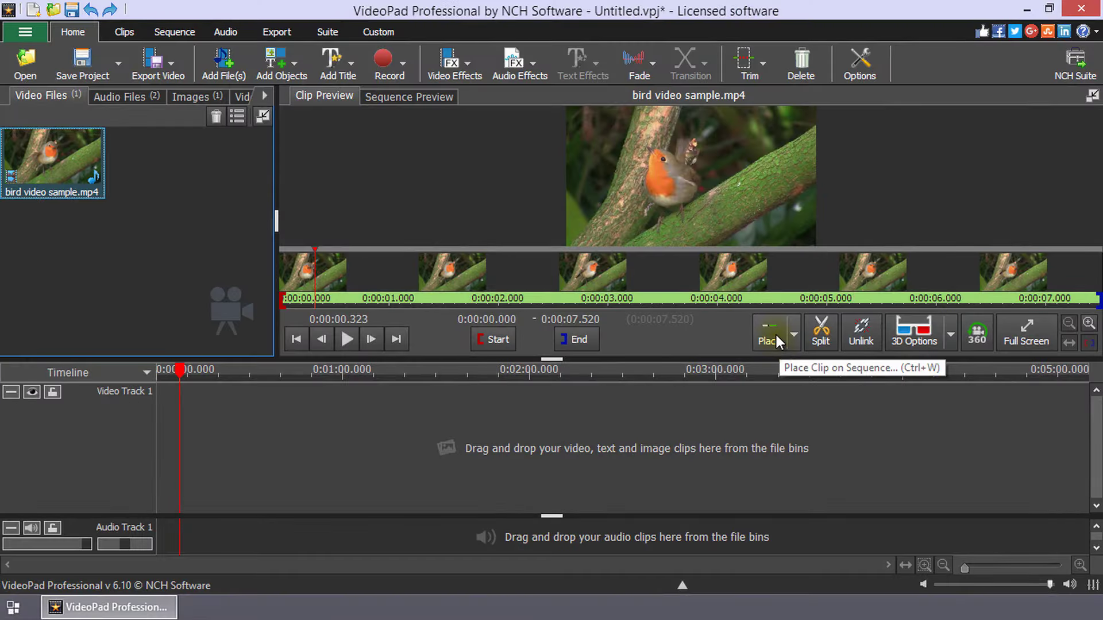
{"action": "left_click", "coordinate": [773, 339]}
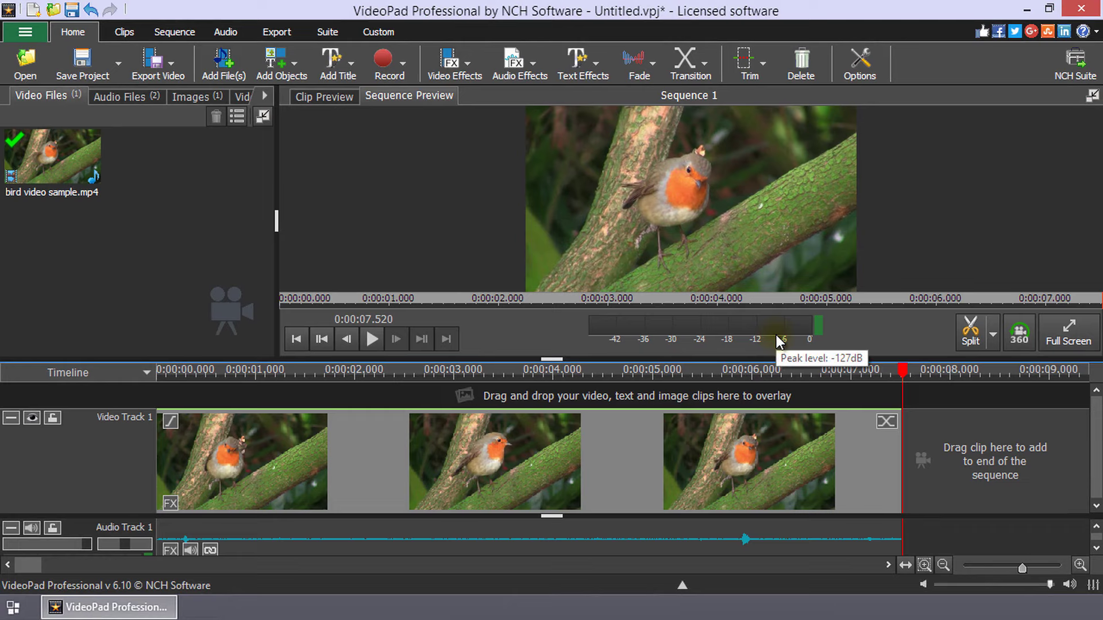